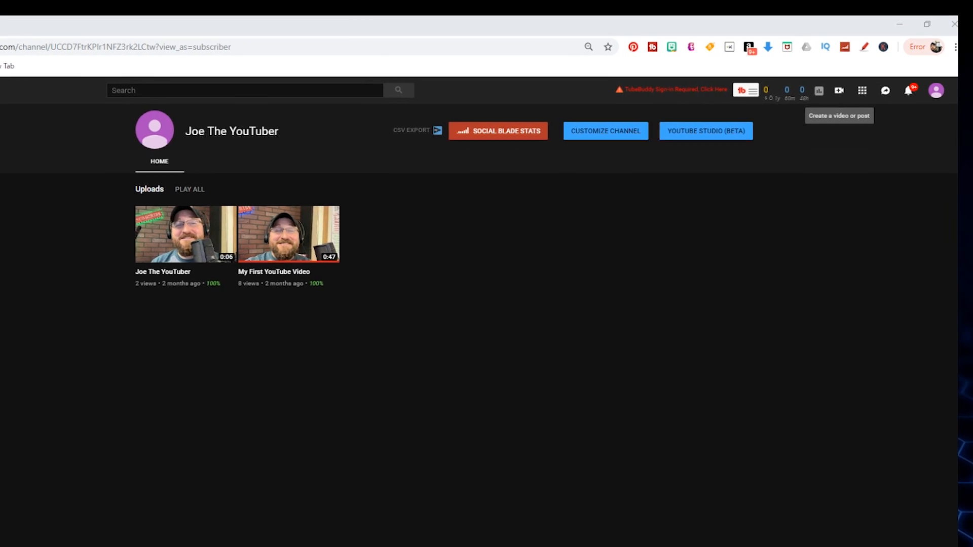
# - Open the video upload page and add the test video file for upload
pyautogui.click(833, 92)
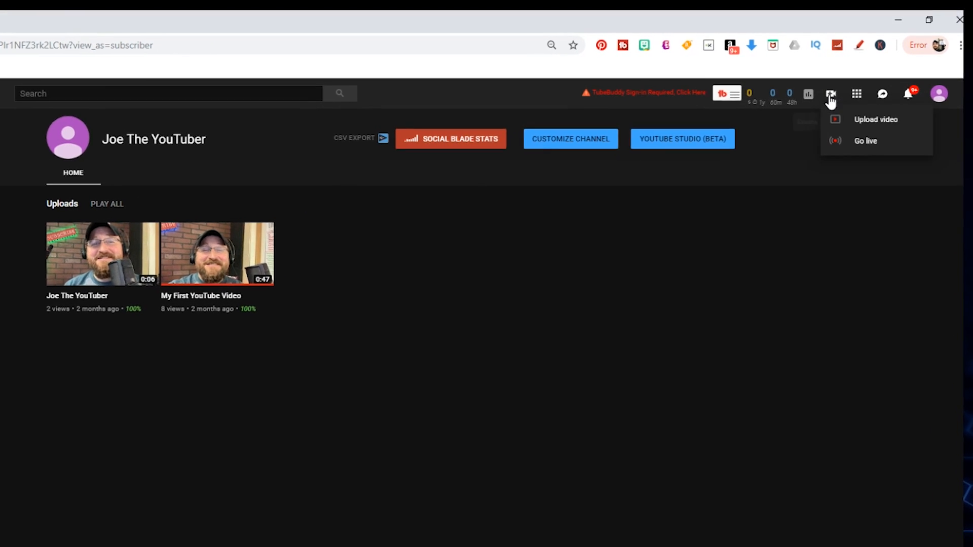
pyautogui.click(884, 139)
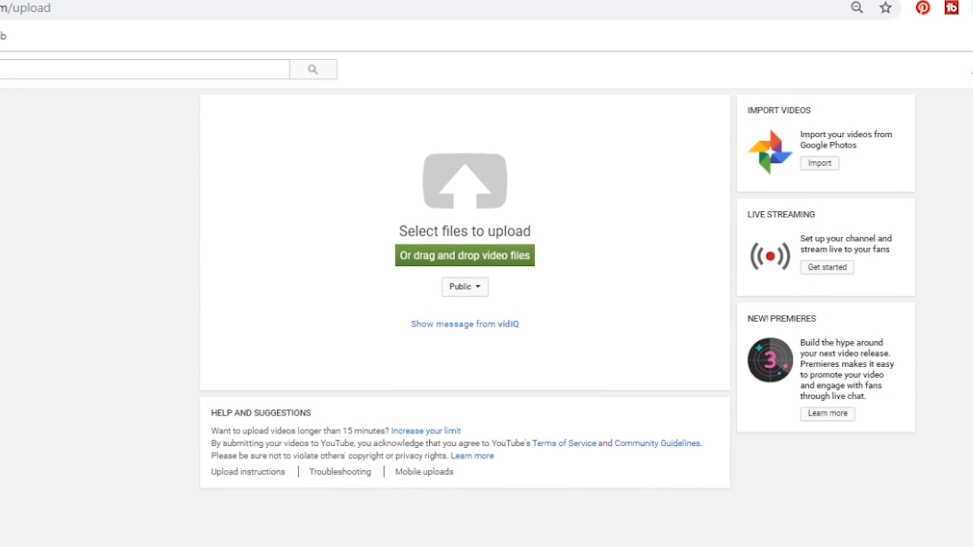
pyautogui.moveTo(464, 208); pyautogui.dragTo(463, 210)
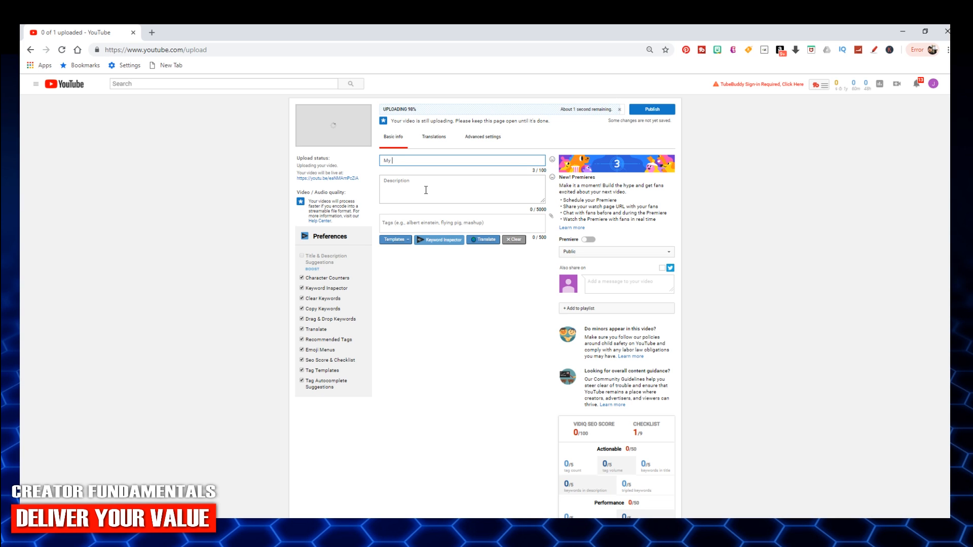
# - Title the video "My Test Video" and enter the description "In this video we are testing the upload process"
pyautogui.write('ideo')
pyautogui.click(425, 190)
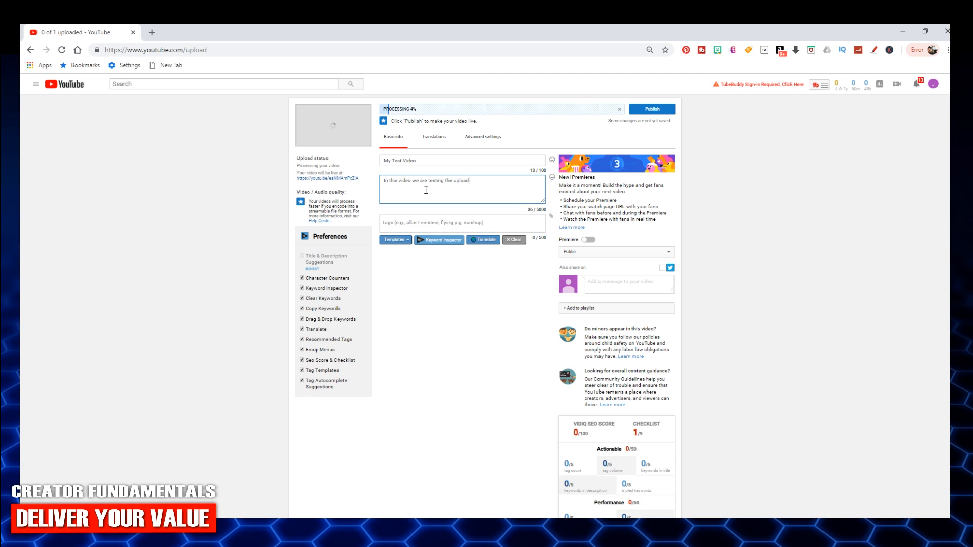
pyautogui.write('process')
# - Add the tags "test video" and "do not watch this video" to the video
pyautogui.click(452, 223)
pyautogui.write('te')
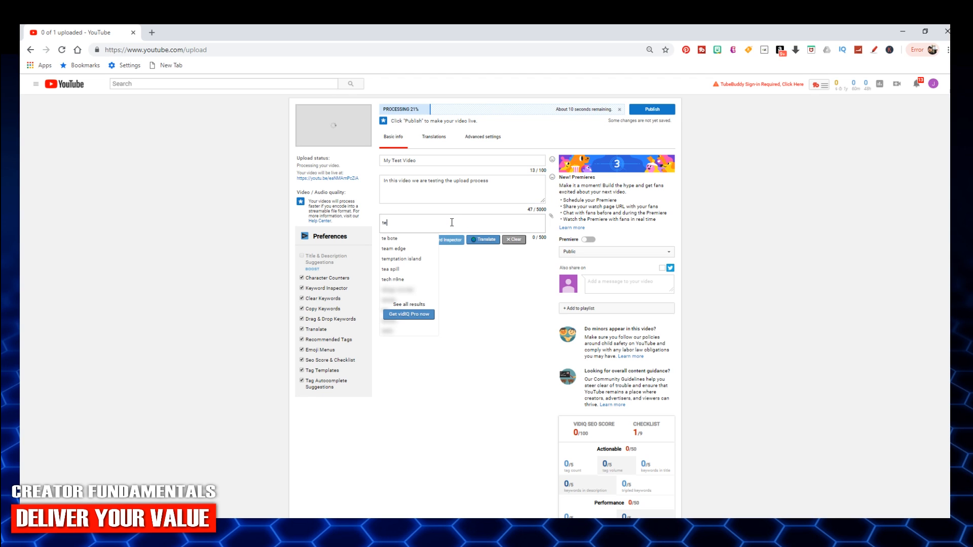
pyautogui.write('st video')
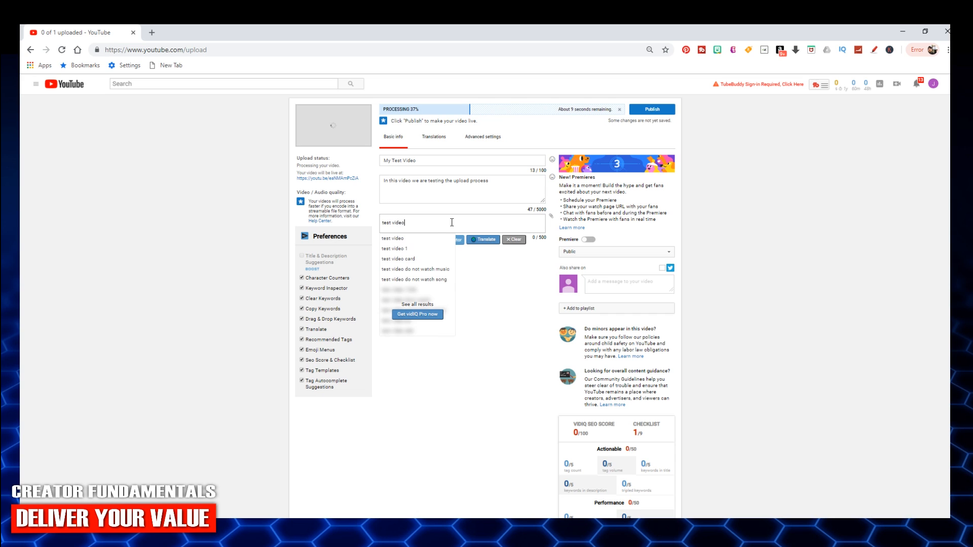
pyautogui.click(421, 244)
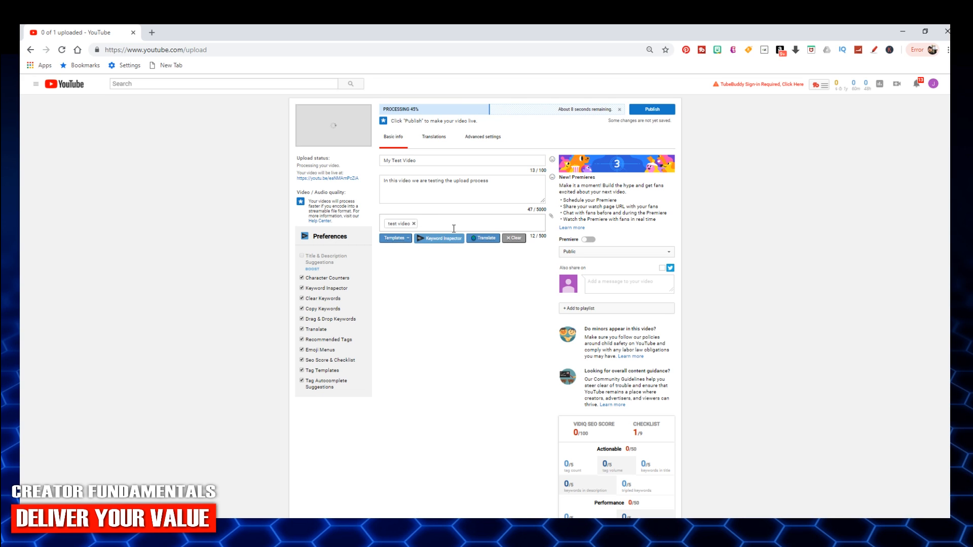
pyautogui.write('do not watch')
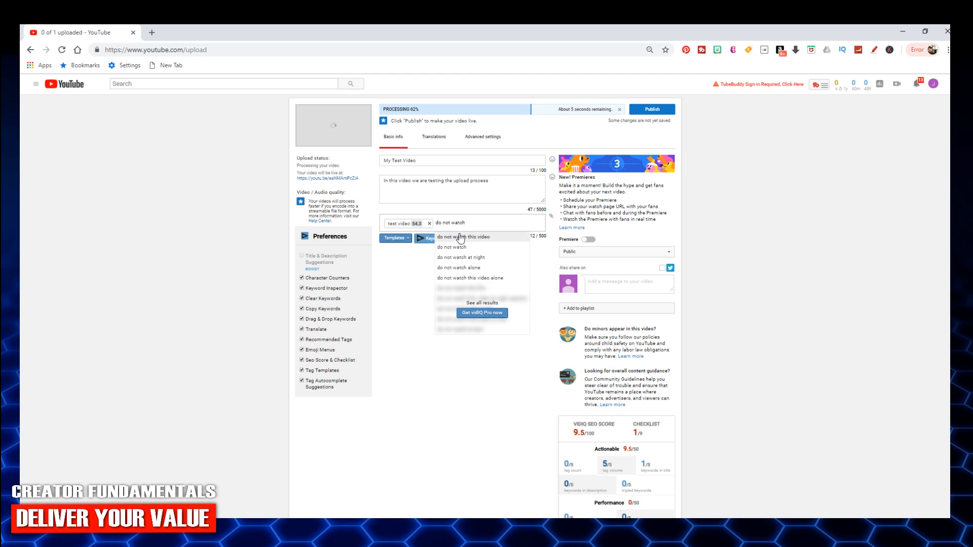
pyautogui.click(458, 236)
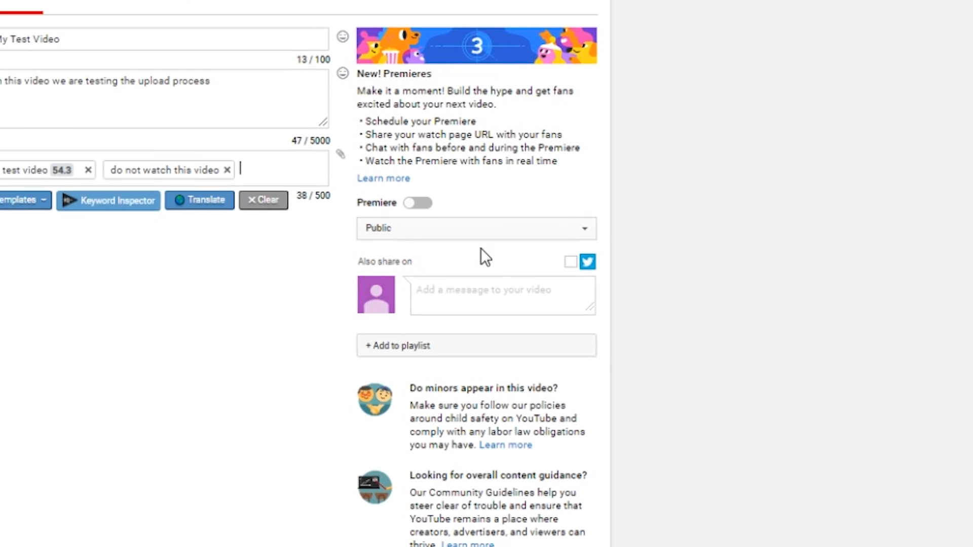
# - Set the video's visibility to Unlisted and add it to the My Personal Vlogs playlist
pyautogui.click(494, 230)
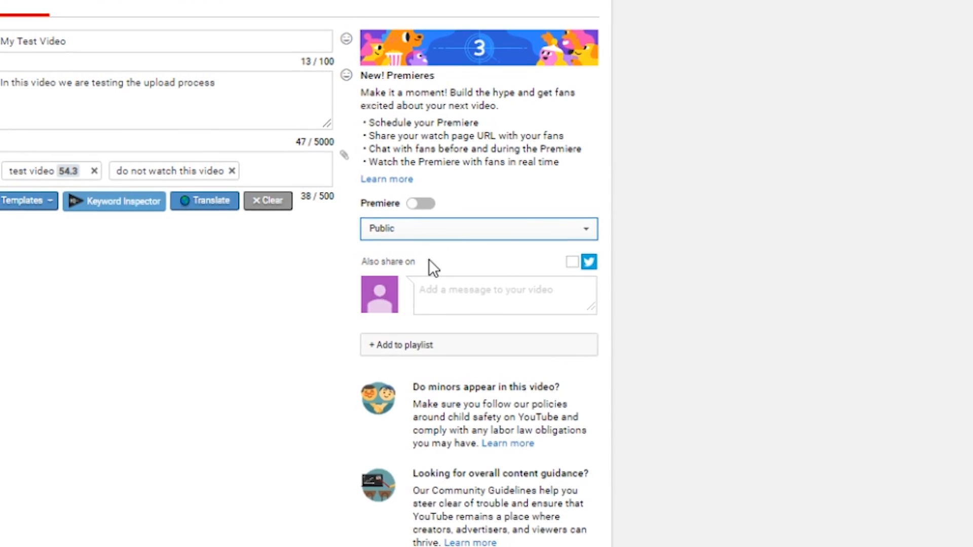
pyautogui.click(429, 259)
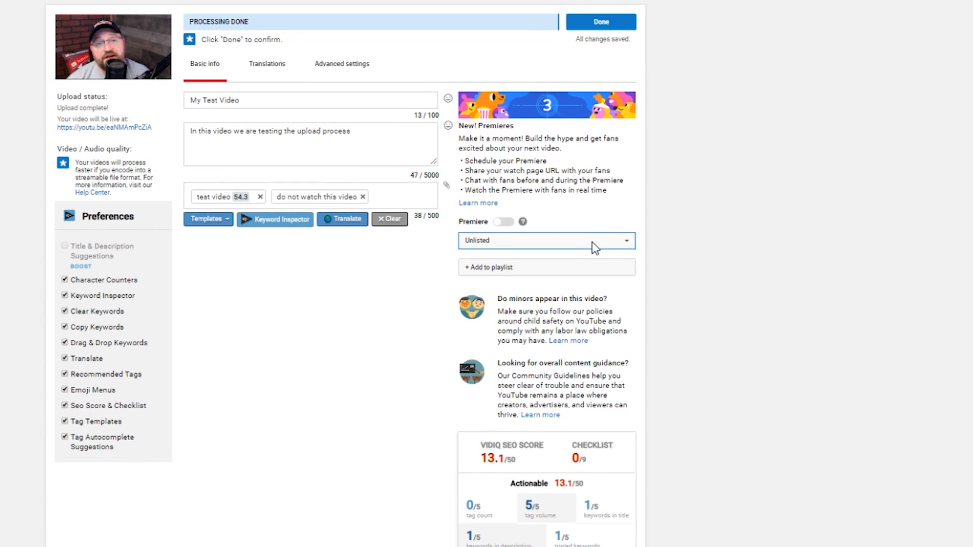
pyautogui.click(600, 268)
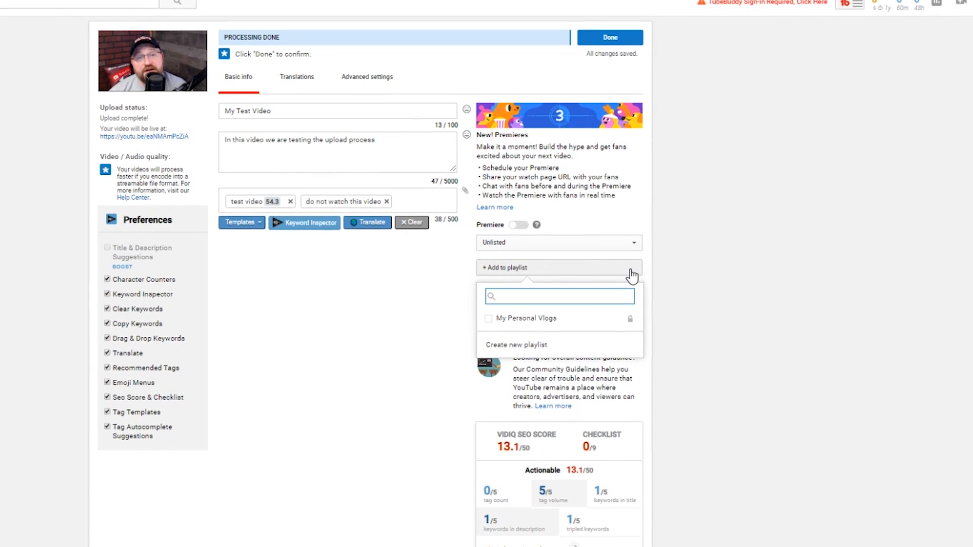
pyautogui.click(555, 318)
pyautogui.click(685, 319)
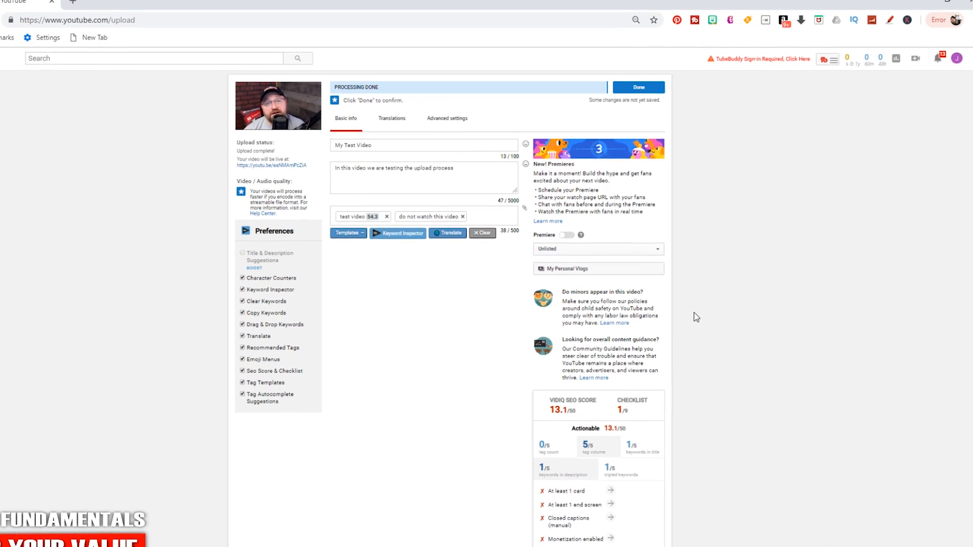
# - Choose the third suggested frame as the video thumbnail and finish the upload
pyautogui.scroll(-5, 715, 304)
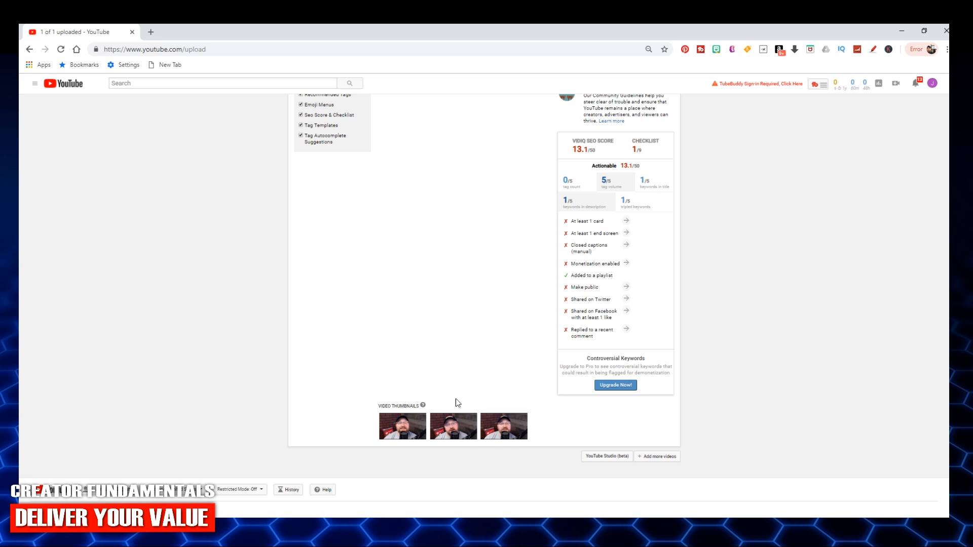
pyautogui.scroll(5, 527, 361)
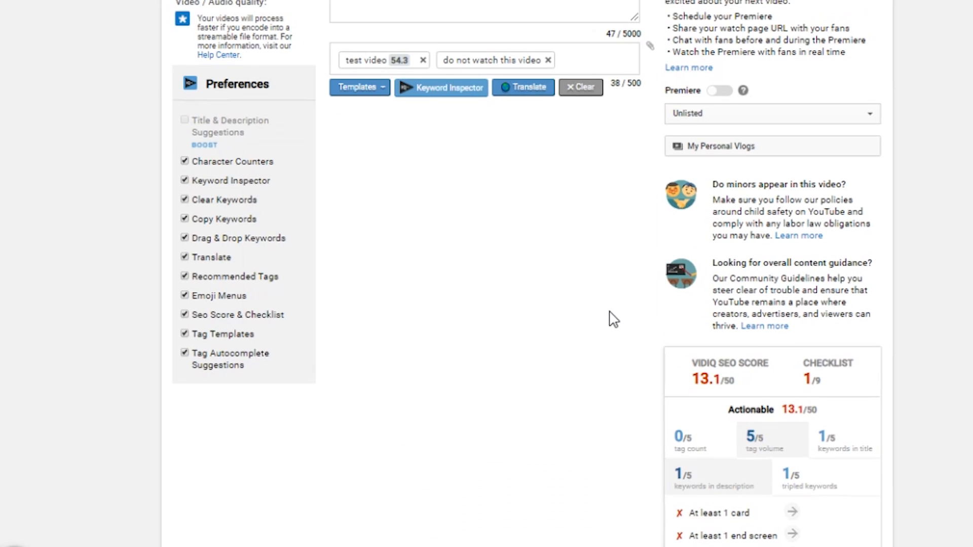
pyautogui.scroll(-10, 613, 319)
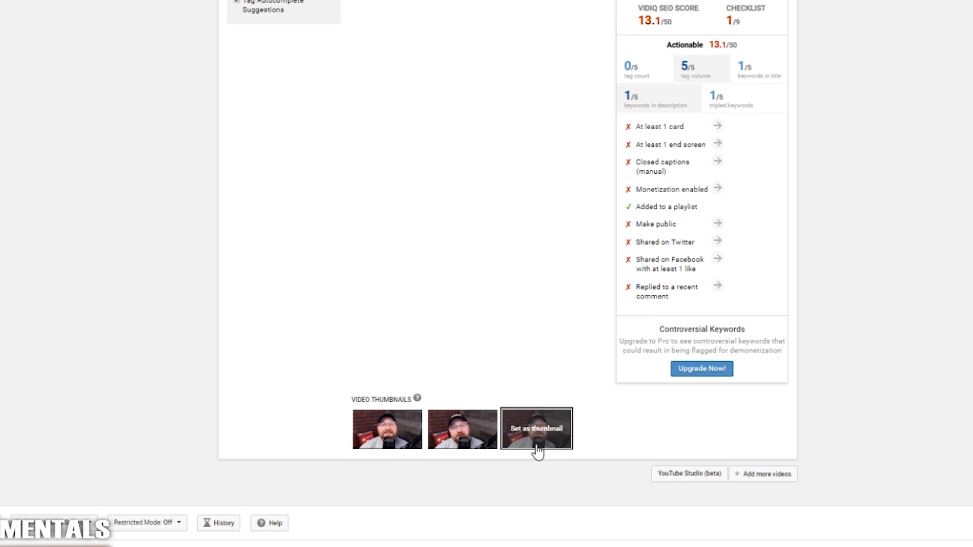
pyautogui.scroll(4, 573, 309)
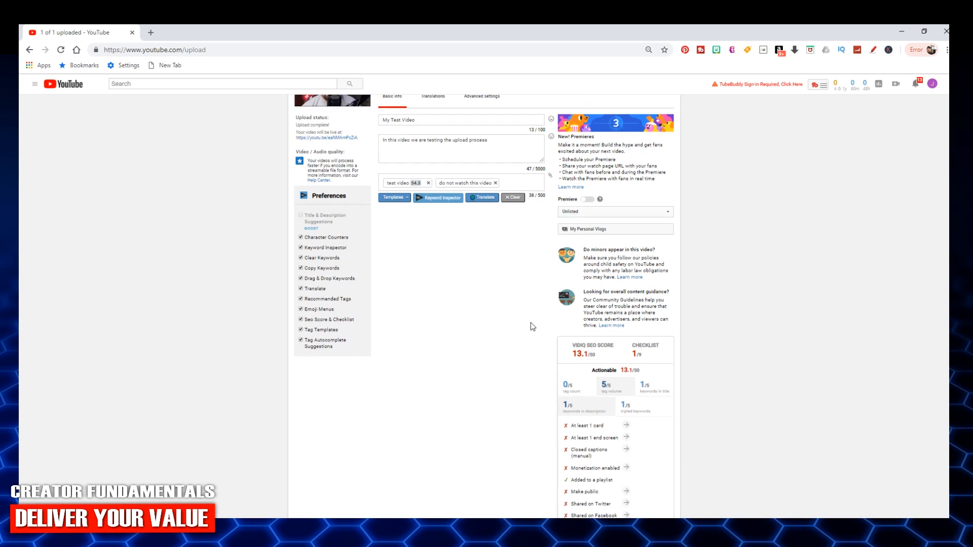
pyautogui.scroll(1, 531, 322)
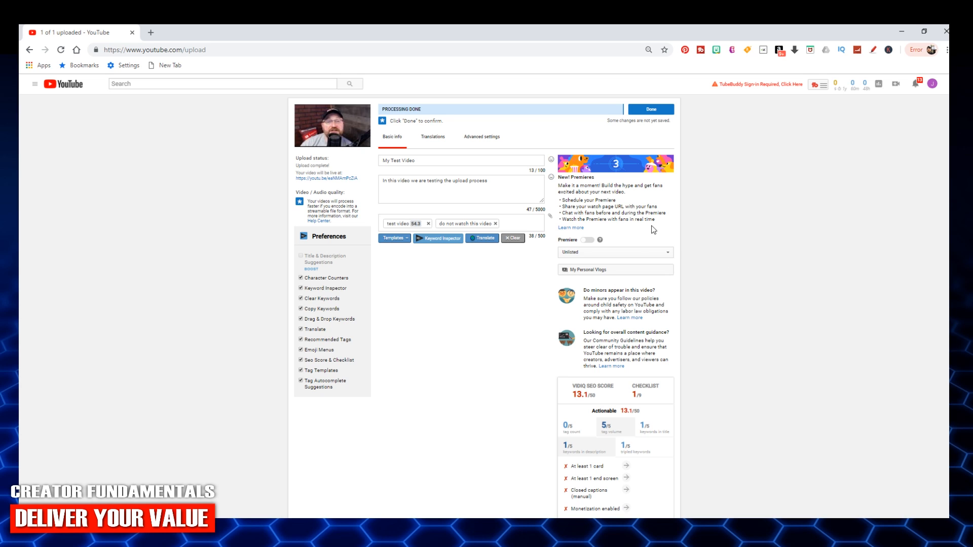
pyautogui.click(653, 110)
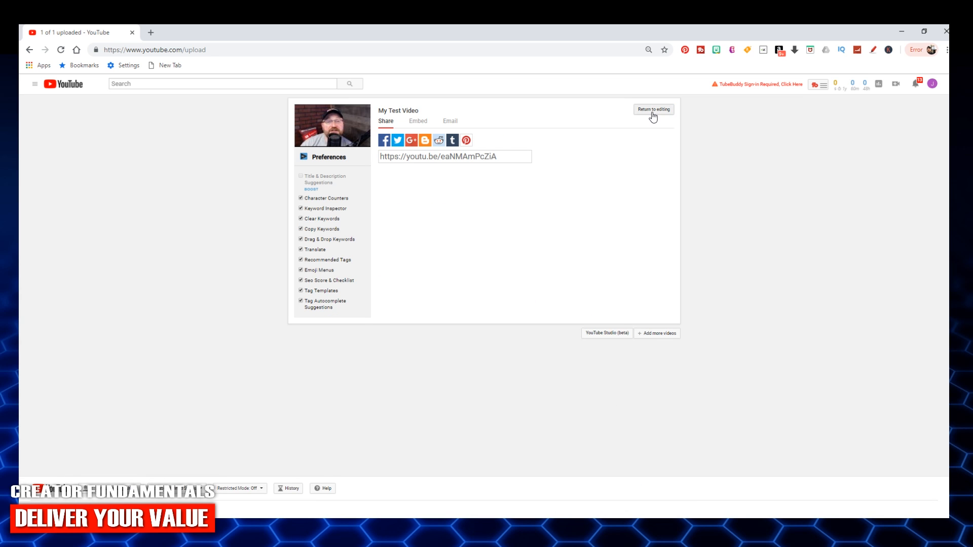
# - Reopen the uploaded video's details for editing and publish it with Public visibility
pyautogui.click(653, 110)
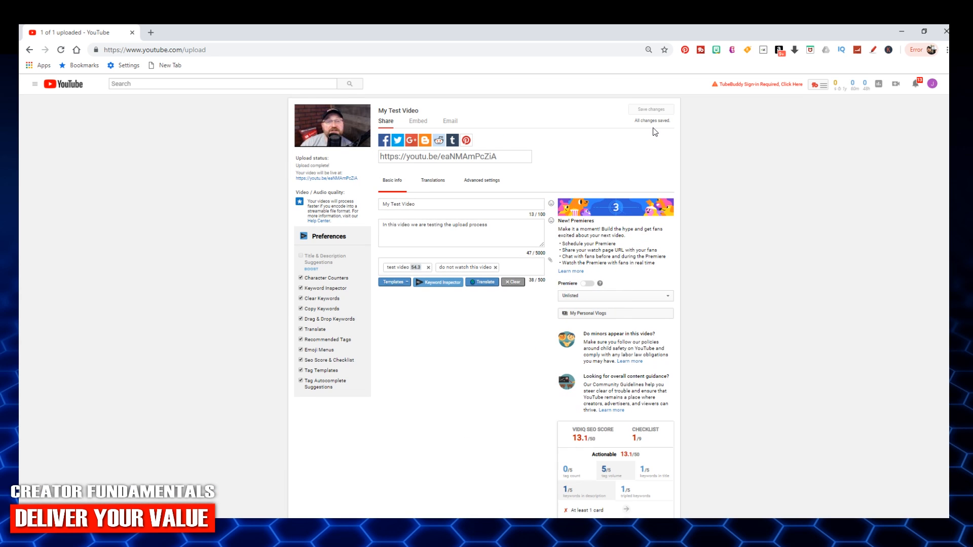
pyautogui.click(655, 299)
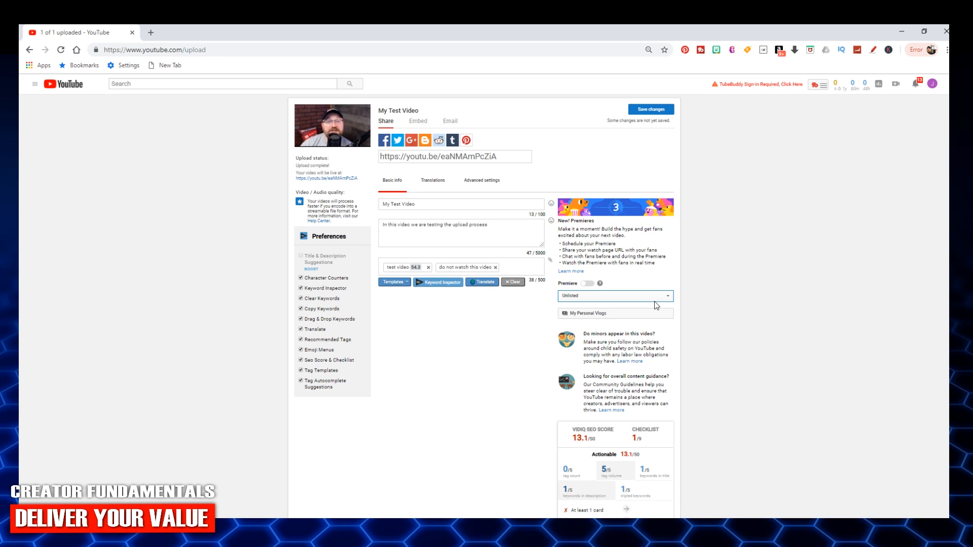
pyautogui.click(643, 306)
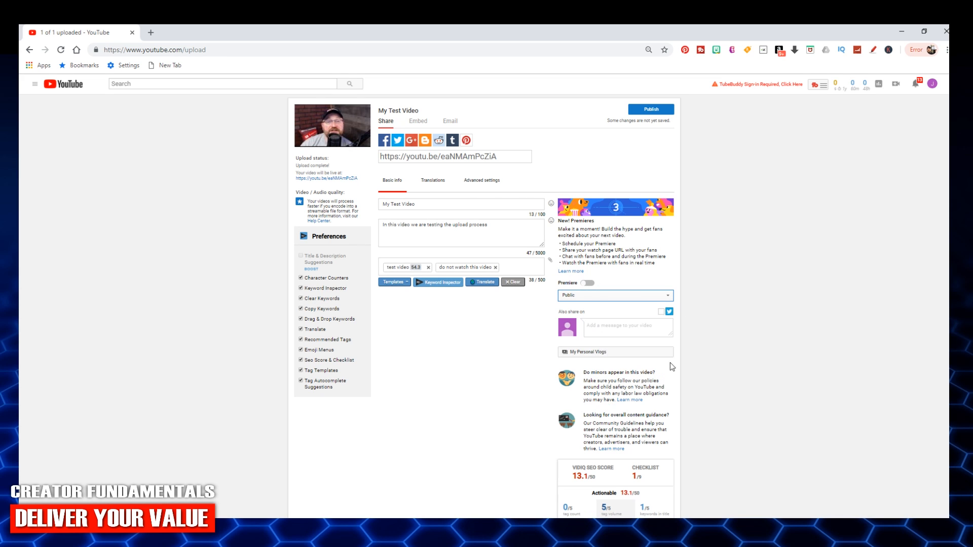
pyautogui.scroll(-2, 684, 370)
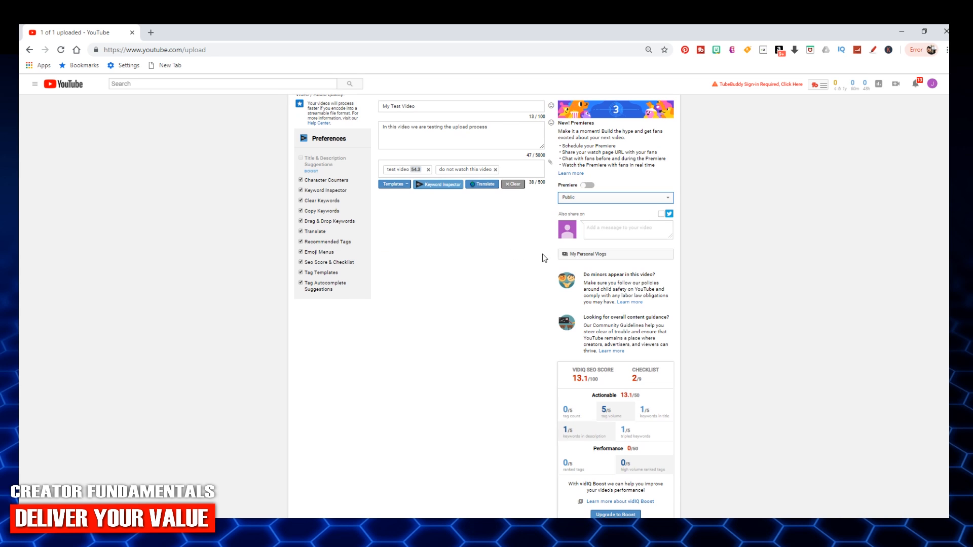
pyautogui.scroll(-6, 724, 286)
pyautogui.scroll(6, 724, 286)
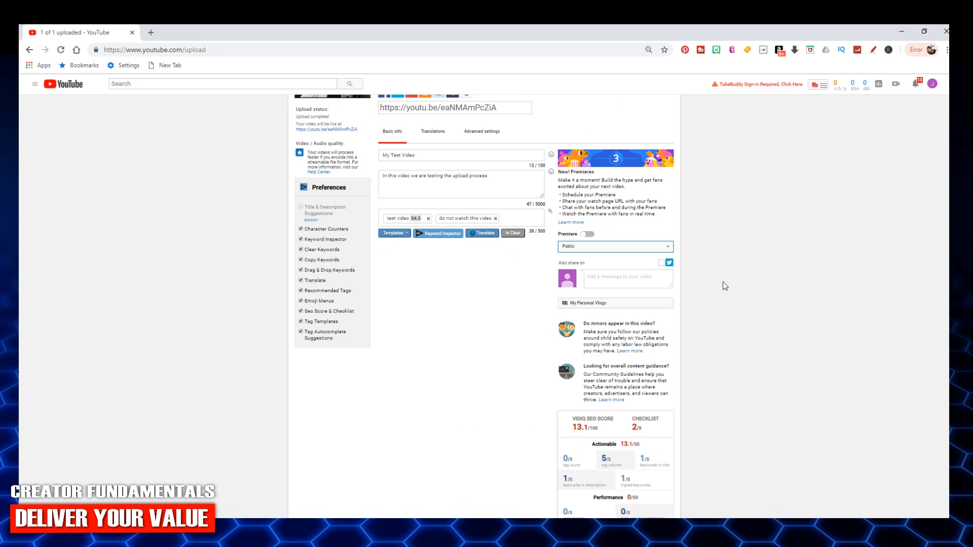
pyautogui.scroll(2, 608, 261)
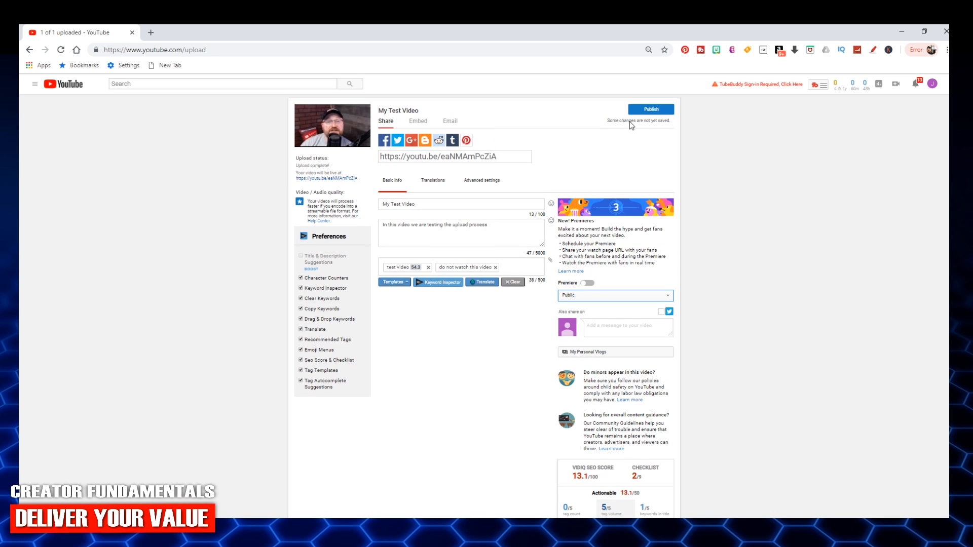
pyautogui.click(651, 109)
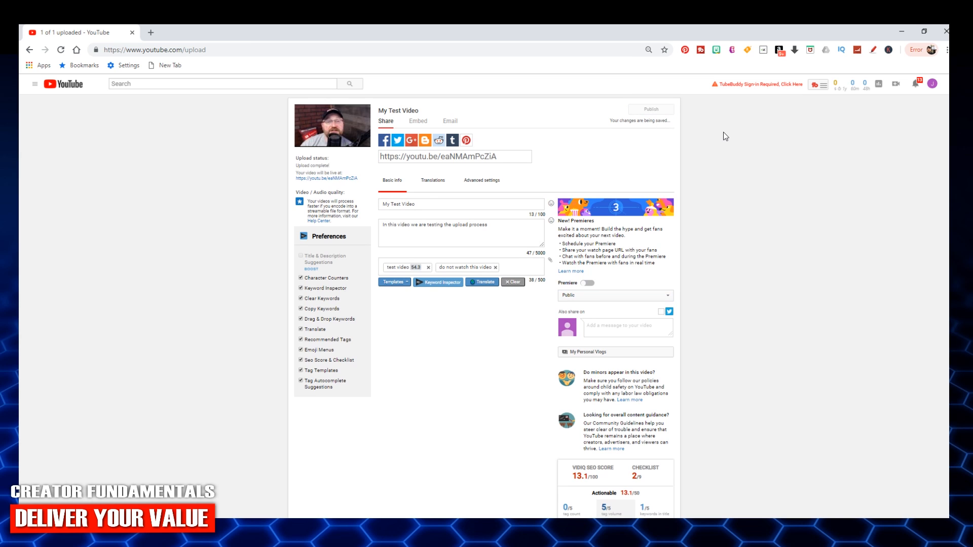